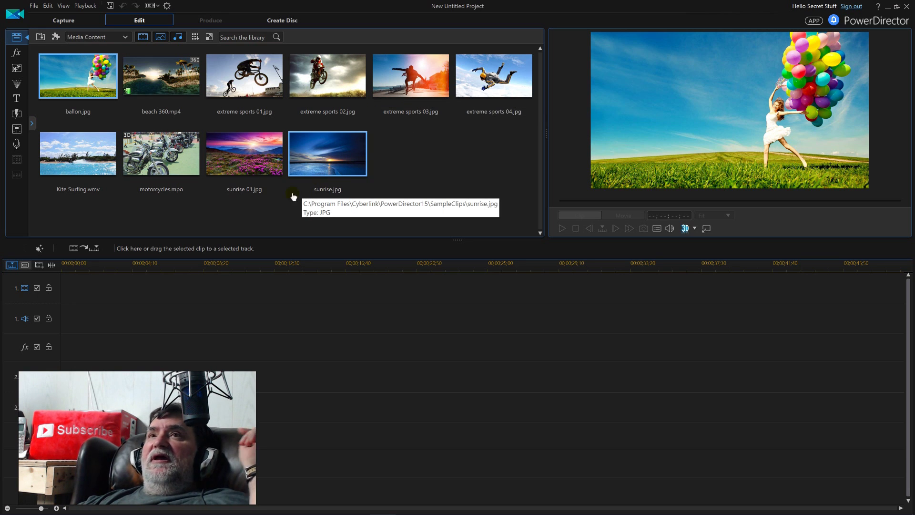
# - In Preferences > Project, turn off 'Automatically load sample clips when PowerDirector opens' and save
pyautogui.click(167, 6)
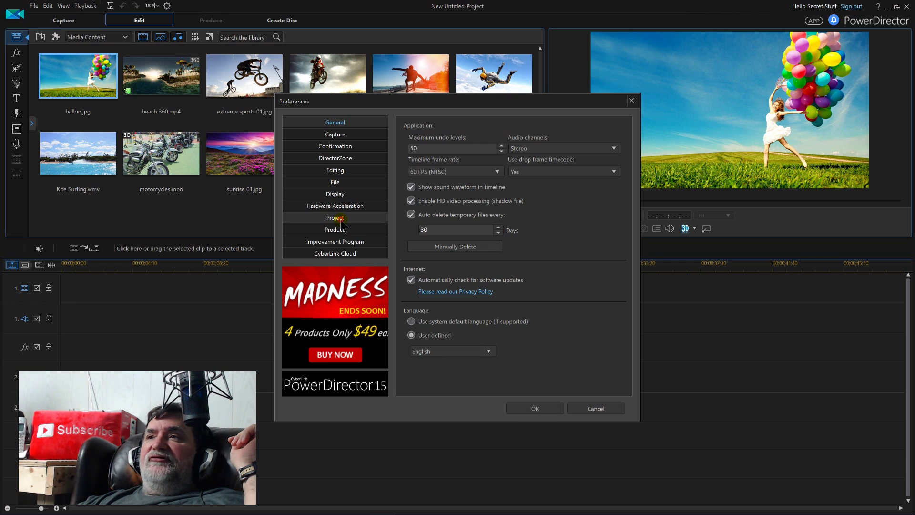
pyautogui.click(335, 217)
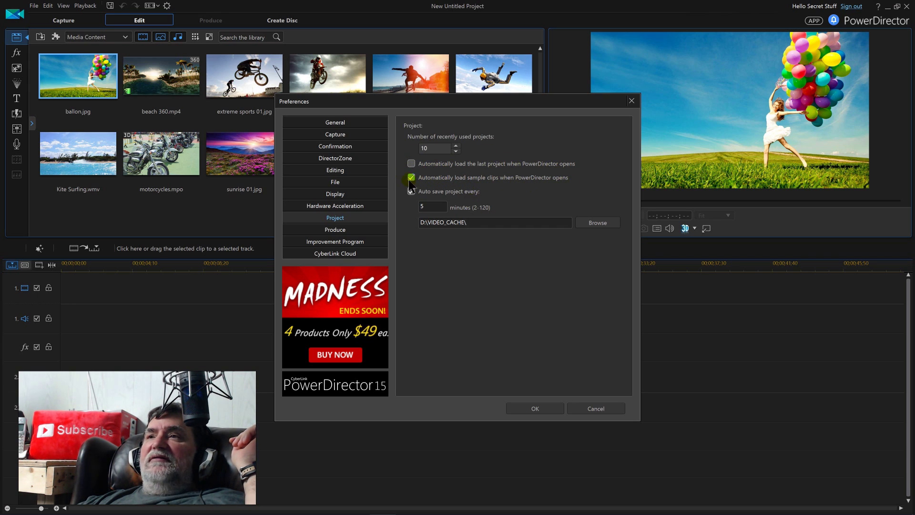
pyautogui.click(529, 410)
# - Start a new project from the File menu
pyautogui.click(33, 6)
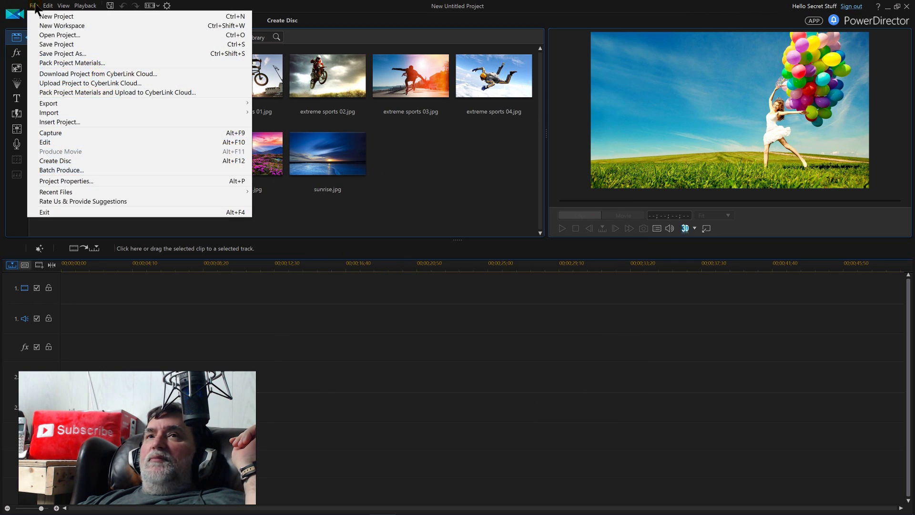
pyautogui.click(56, 16)
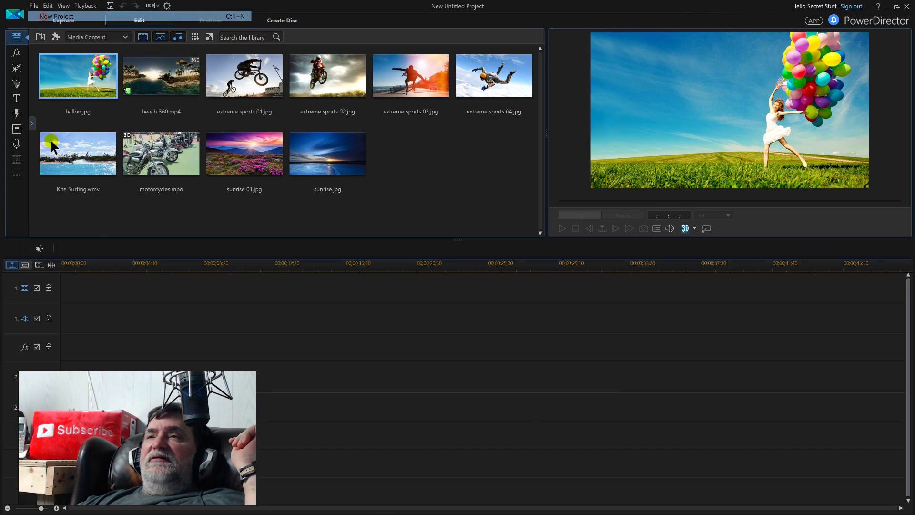